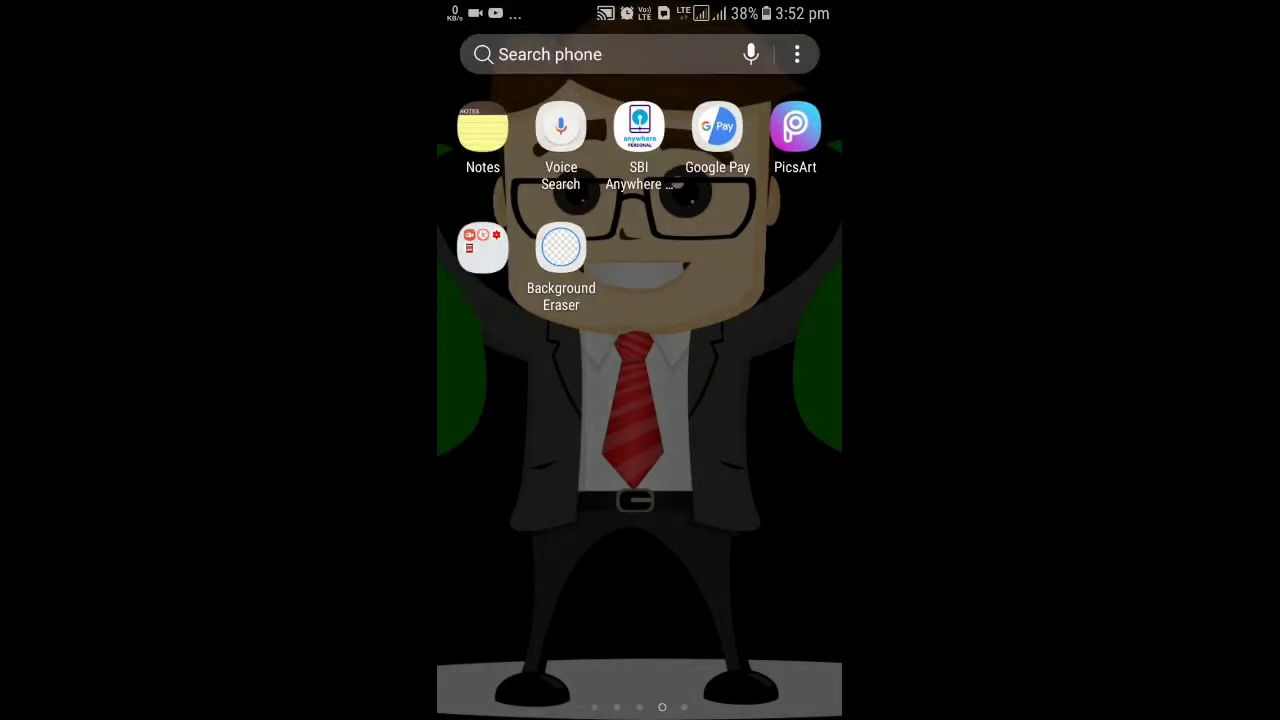
Step: Return home, swipe across the home screen pages, and launch the Gallery app
key(Home)
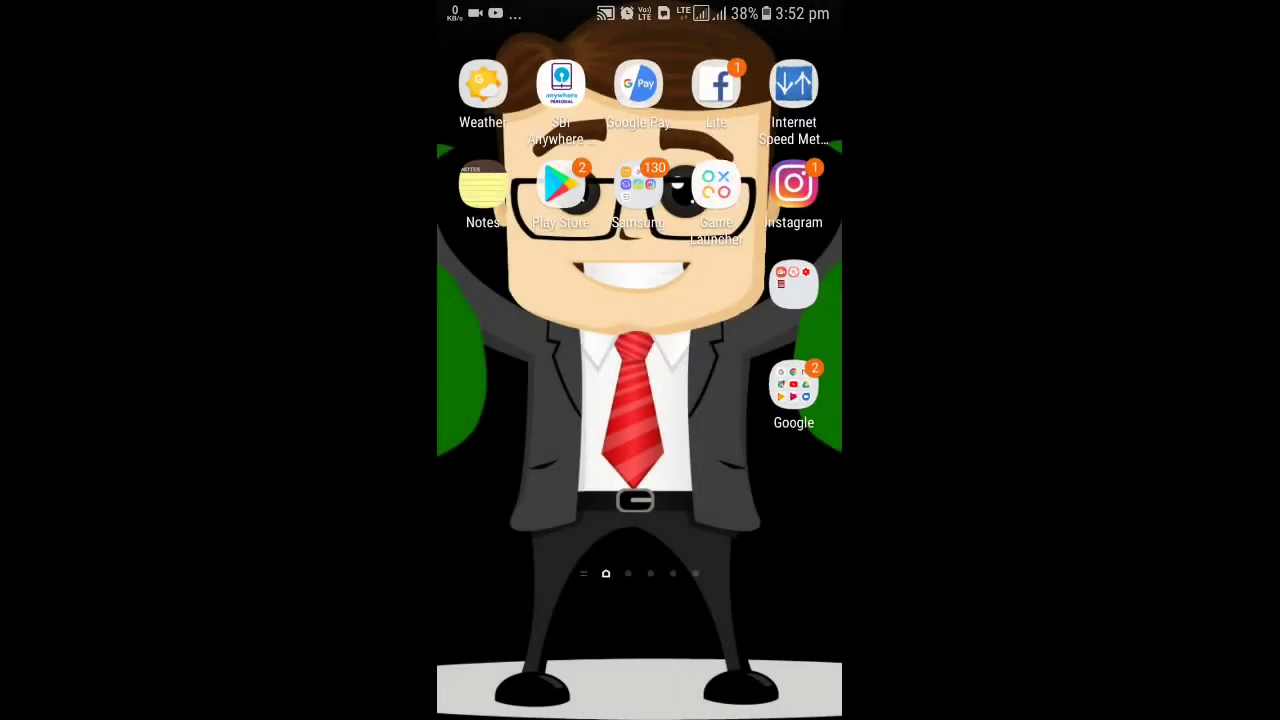
drag(640, 300, 640, 500)
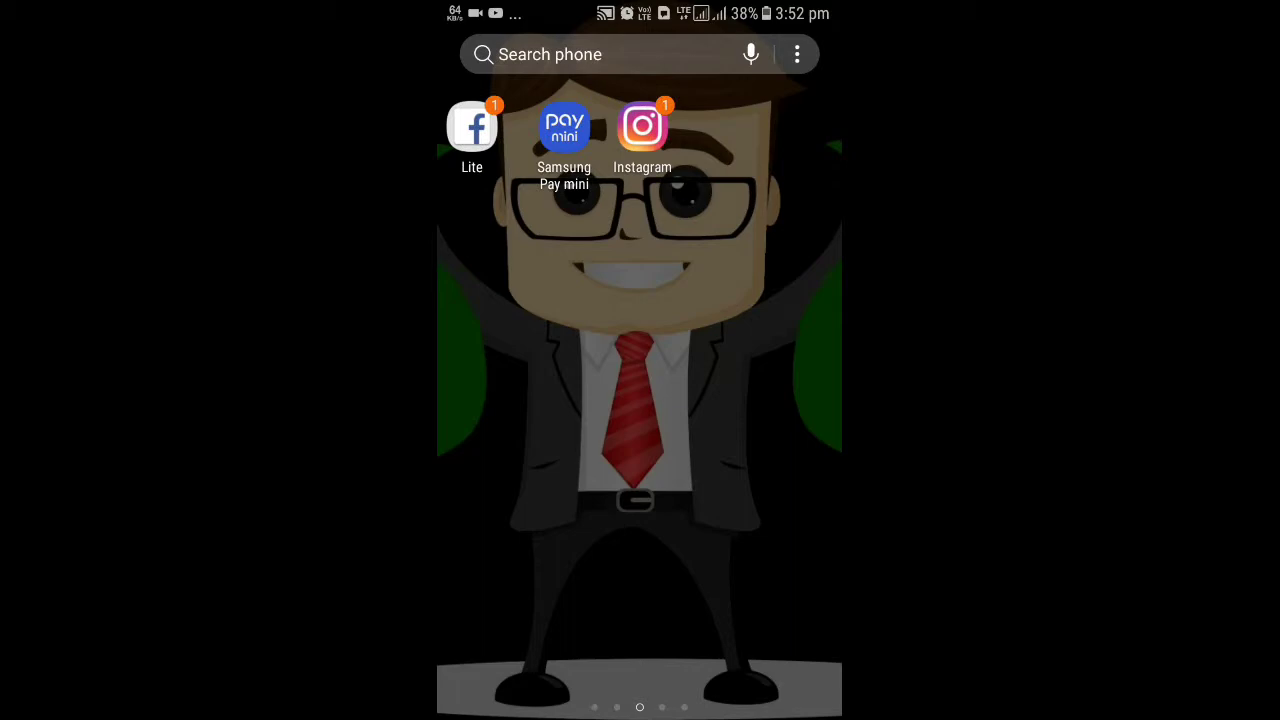
drag(500, 400, 780, 400)
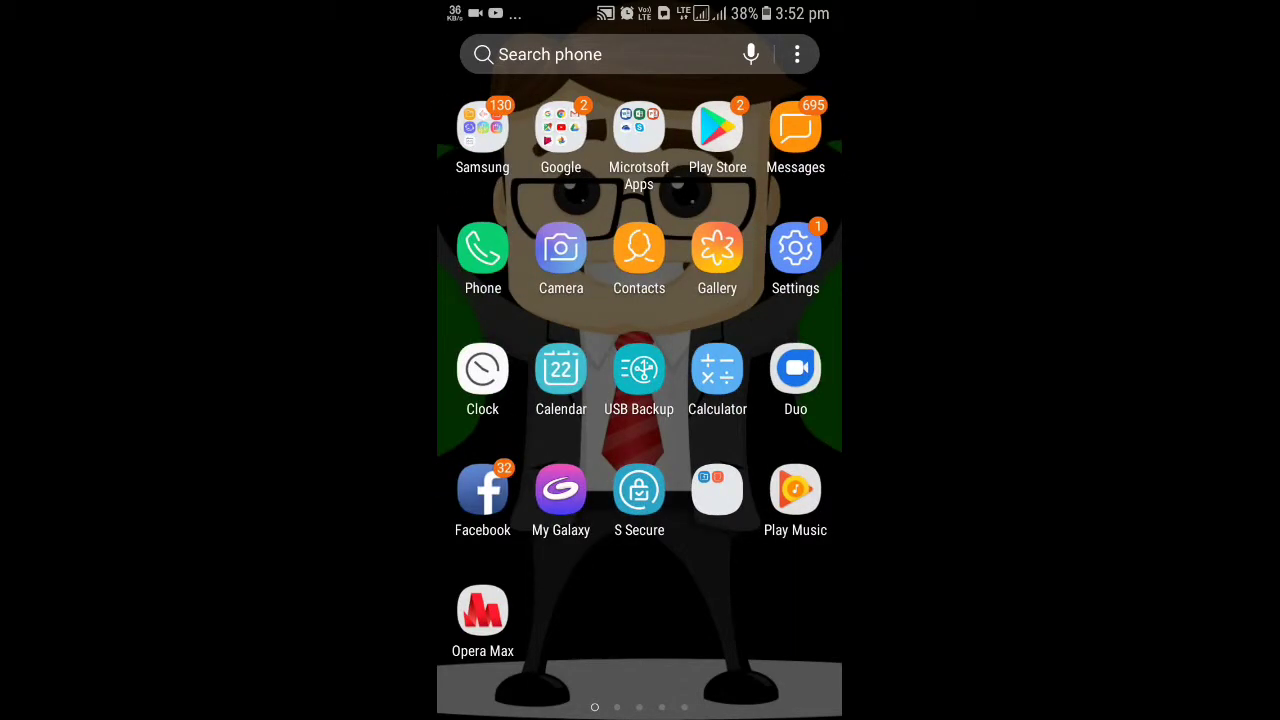
click(717, 250)
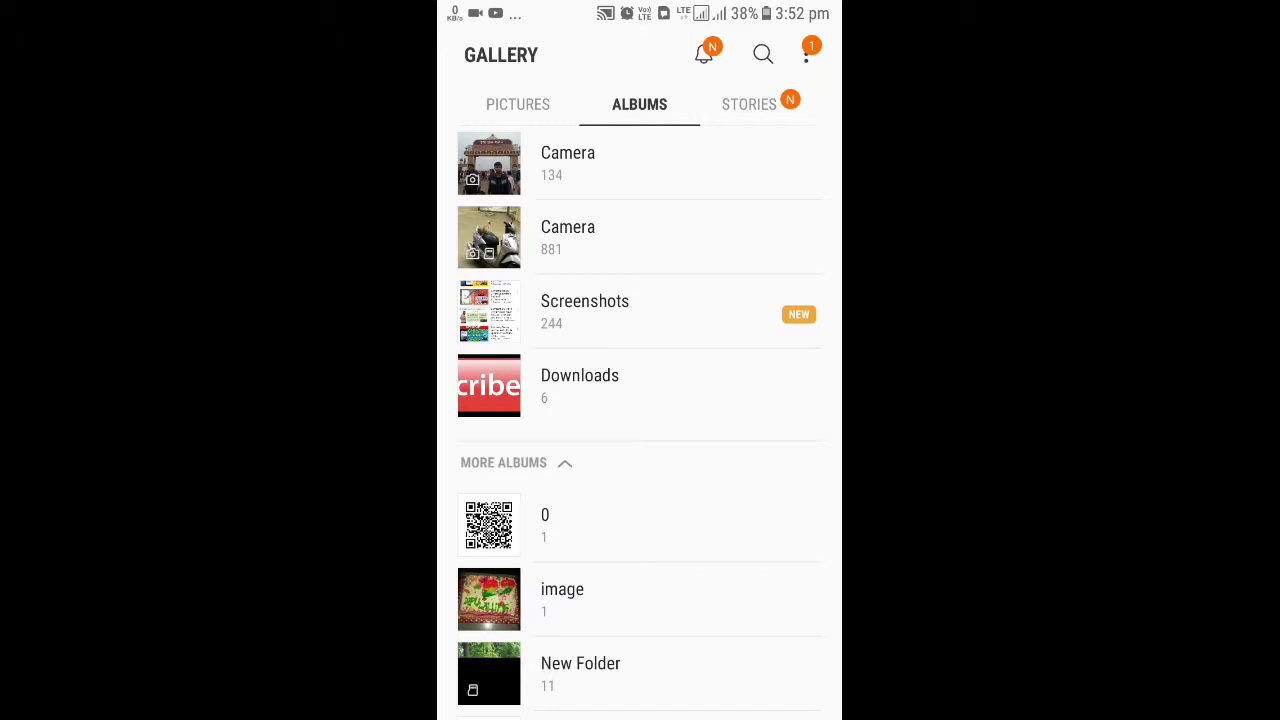
Step: Show Gallery's overflow menu with Create album, Hide or unhide albums, and Settings
click(807, 55)
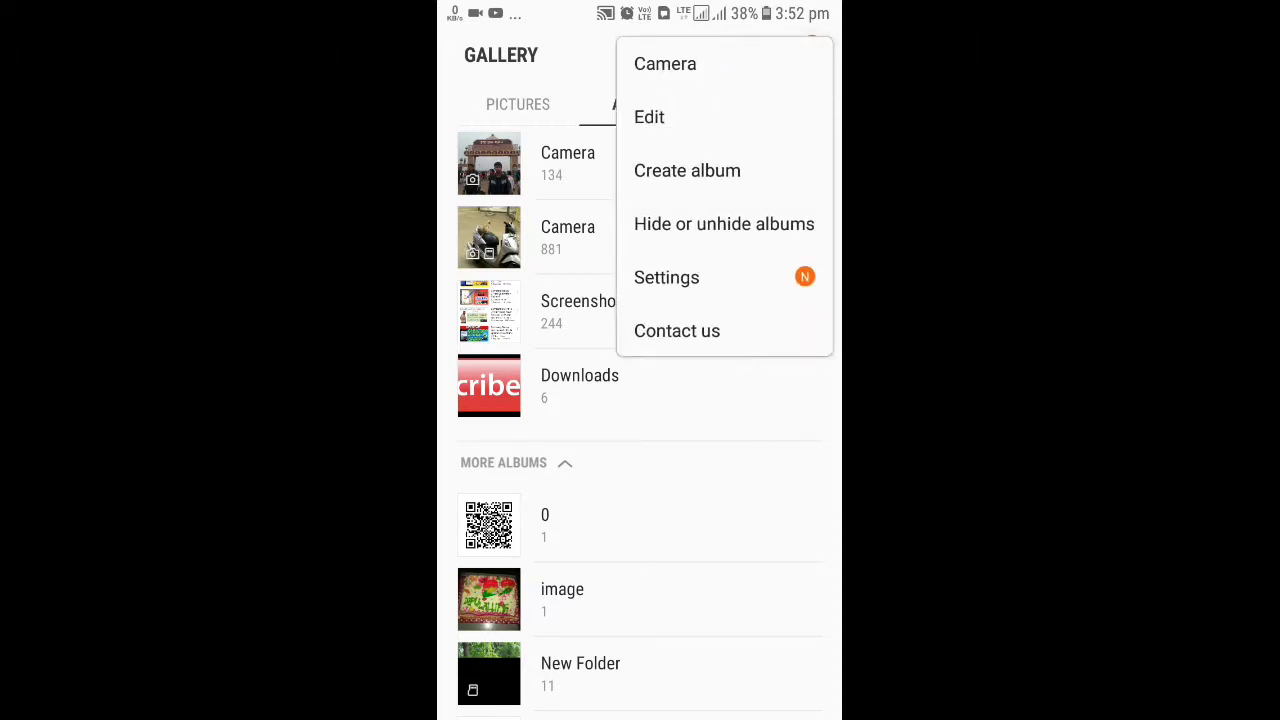
Step: Check About Gallery in Gallery settings for an update to version 5.4.02.12
click(666, 277)
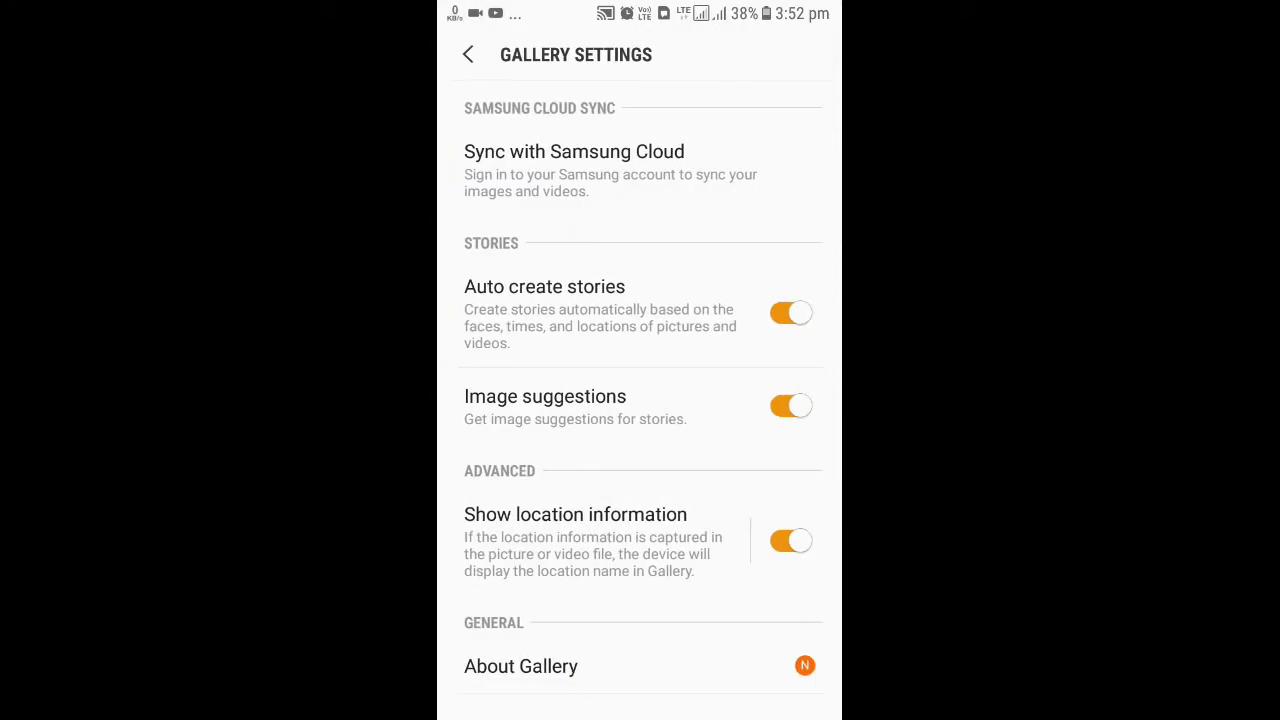
click(521, 666)
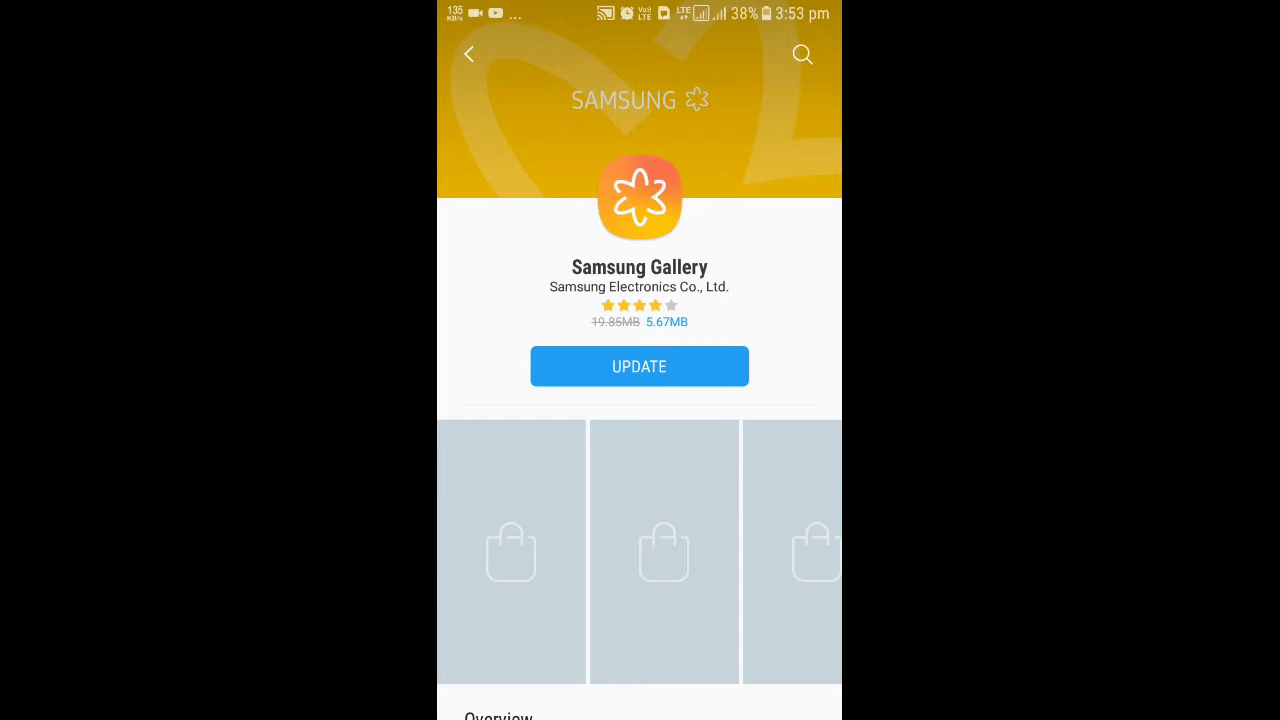
Step: Start the 5.67MB Samsung Gallery update download from its Galaxy Apps page
click(639, 366)
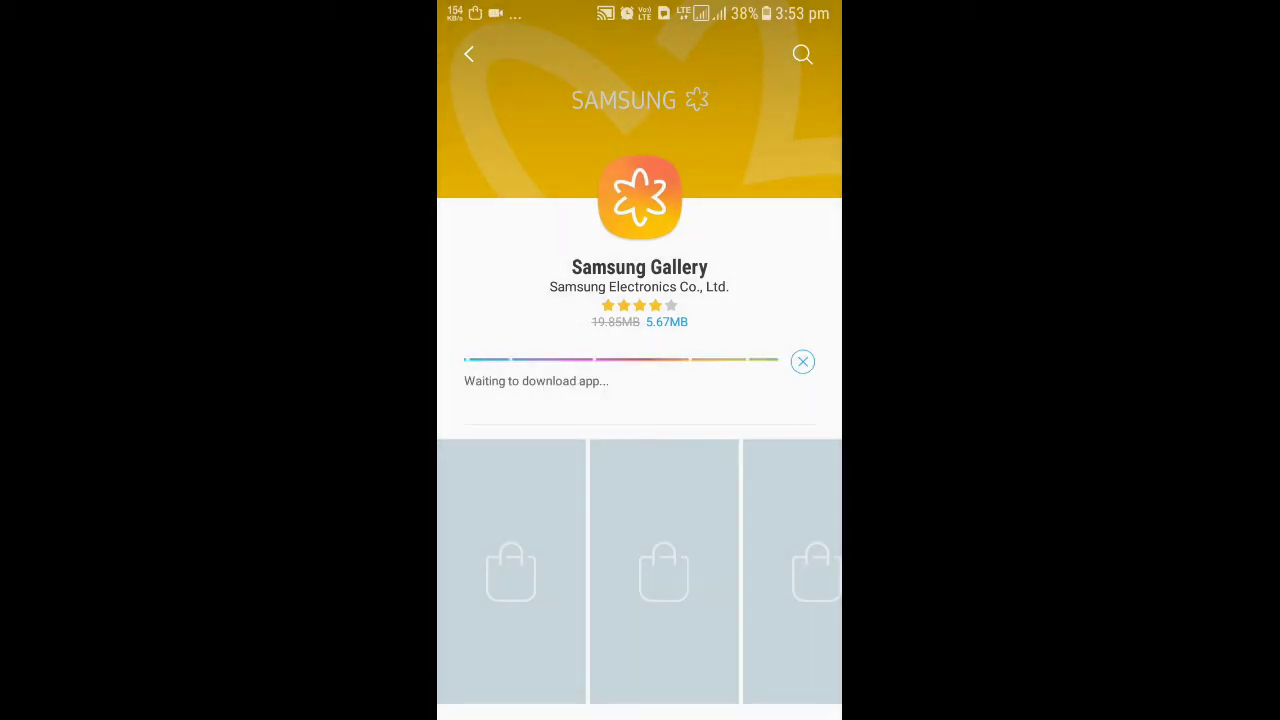